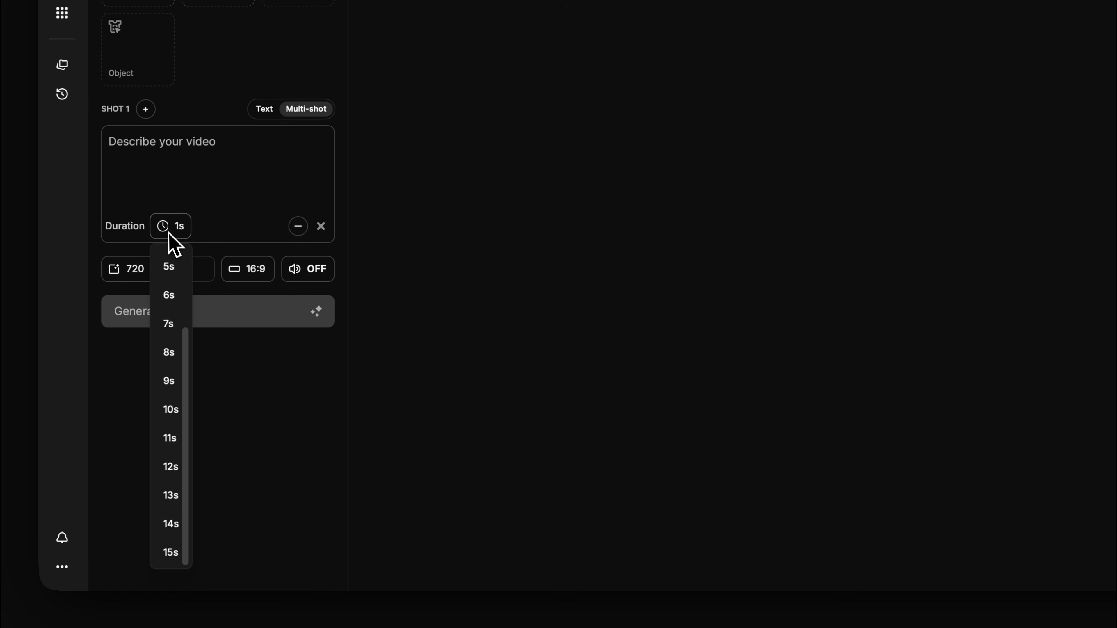
# Set the shot's duration to 15s and switch the prompt mode from Multi-shot to Text.
pyautogui.click(173, 557)
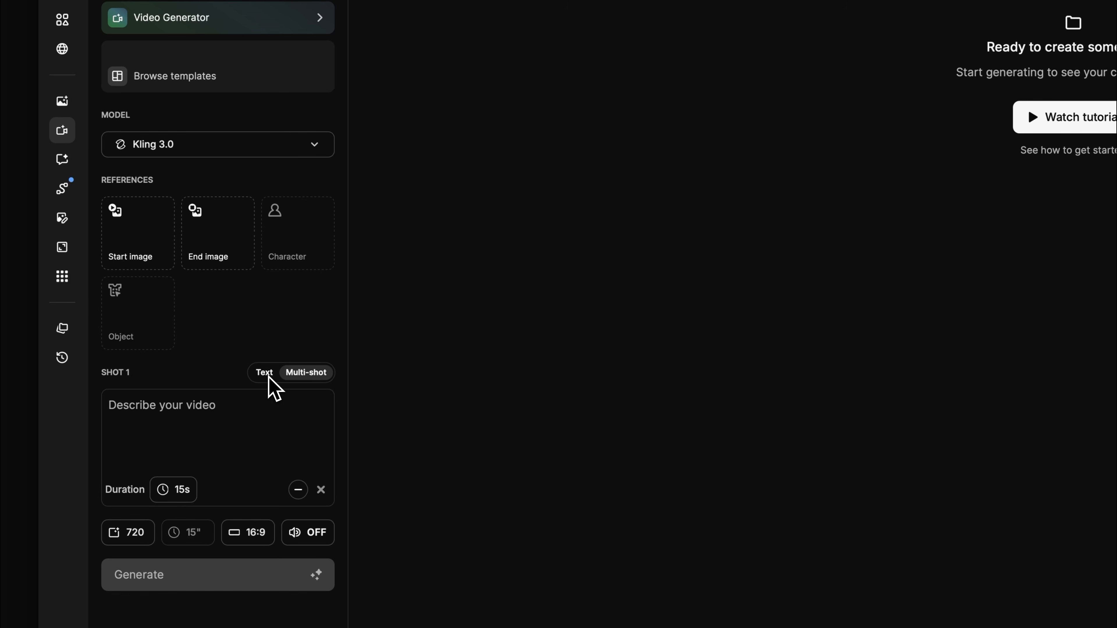
pyautogui.click(264, 372)
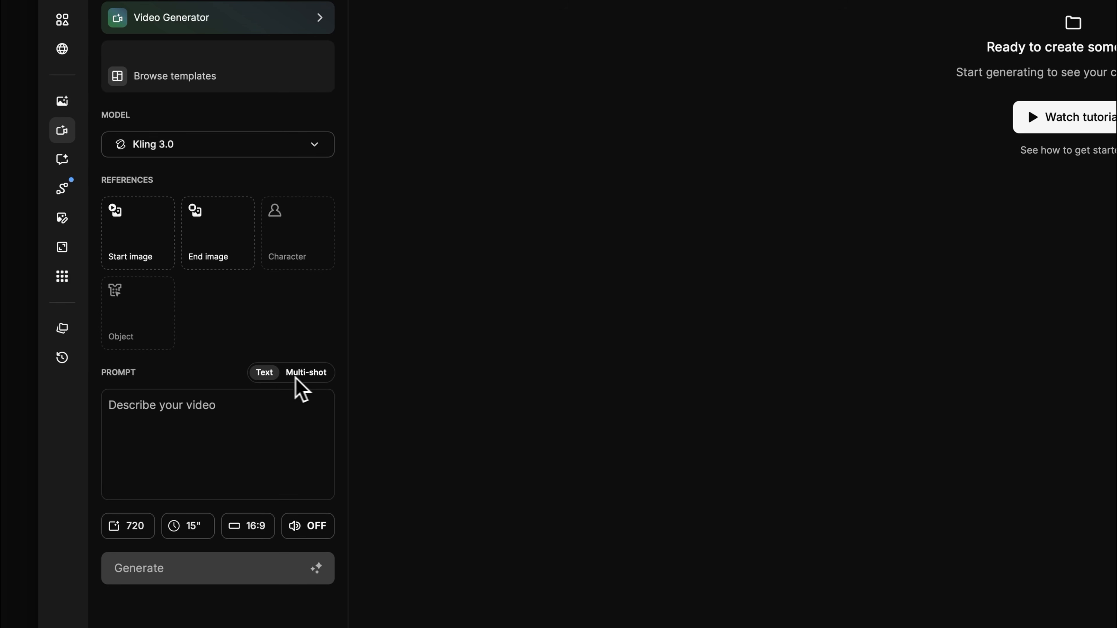
# Write a prompt for an extreme close-up of a 30-year-old red-haired woman climbing El Capitan at golden hour sunrise, with a fast drone-like pull-back.
pyautogui.click(137, 413)
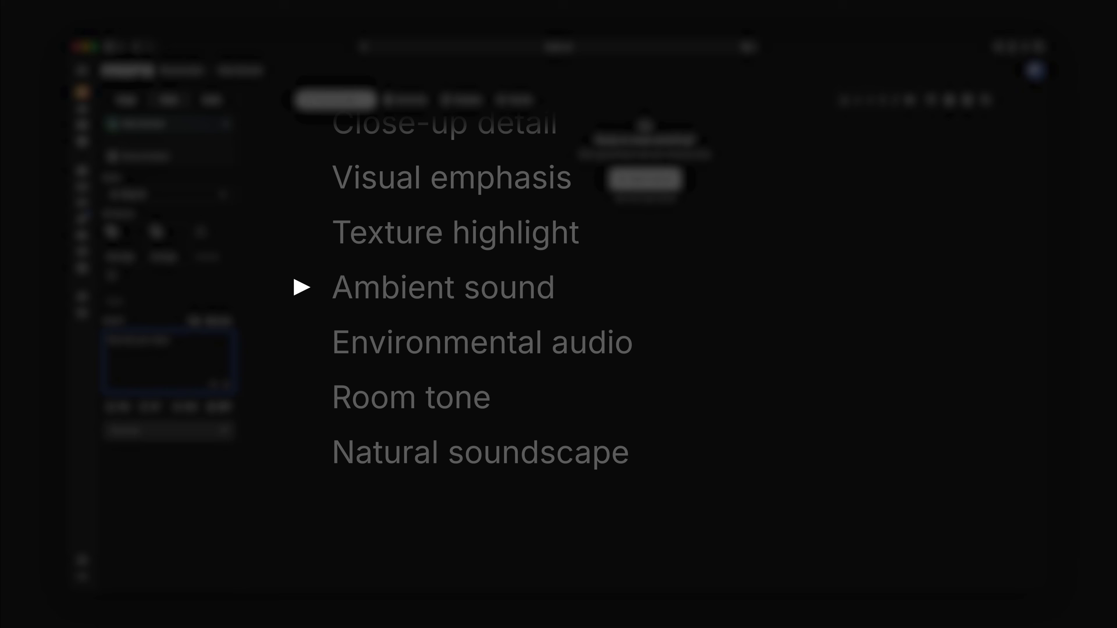
pyautogui.write('An extreme close-up of a 30')
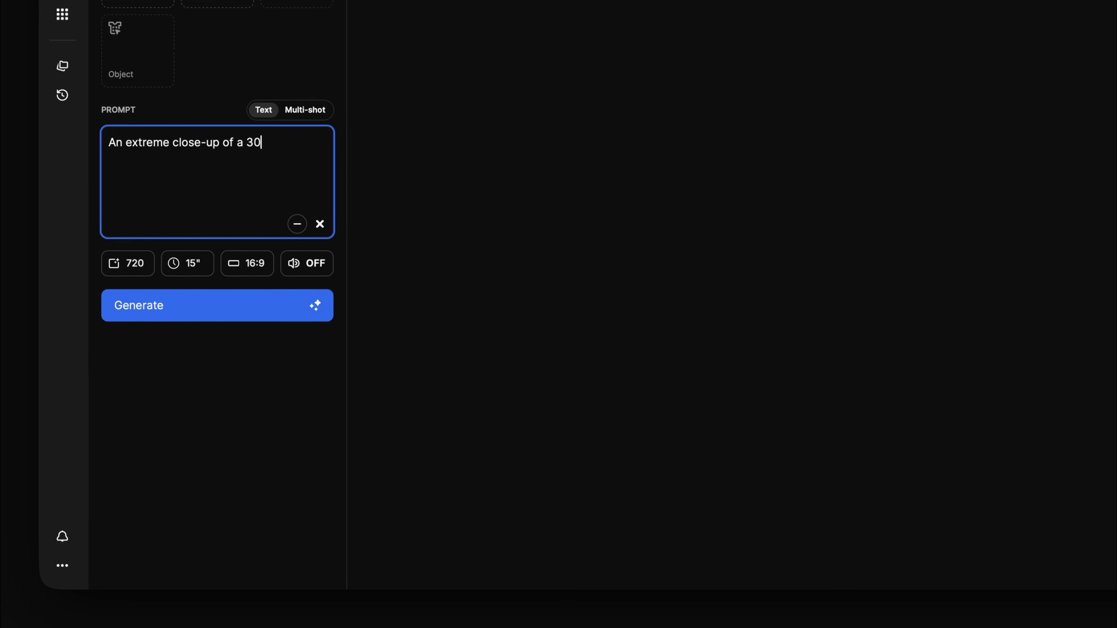
pyautogui.write('-year-old red-haired woman with tight braids, slim and highly athletic, wearing rolled-up jeans and a sport top. She is ')
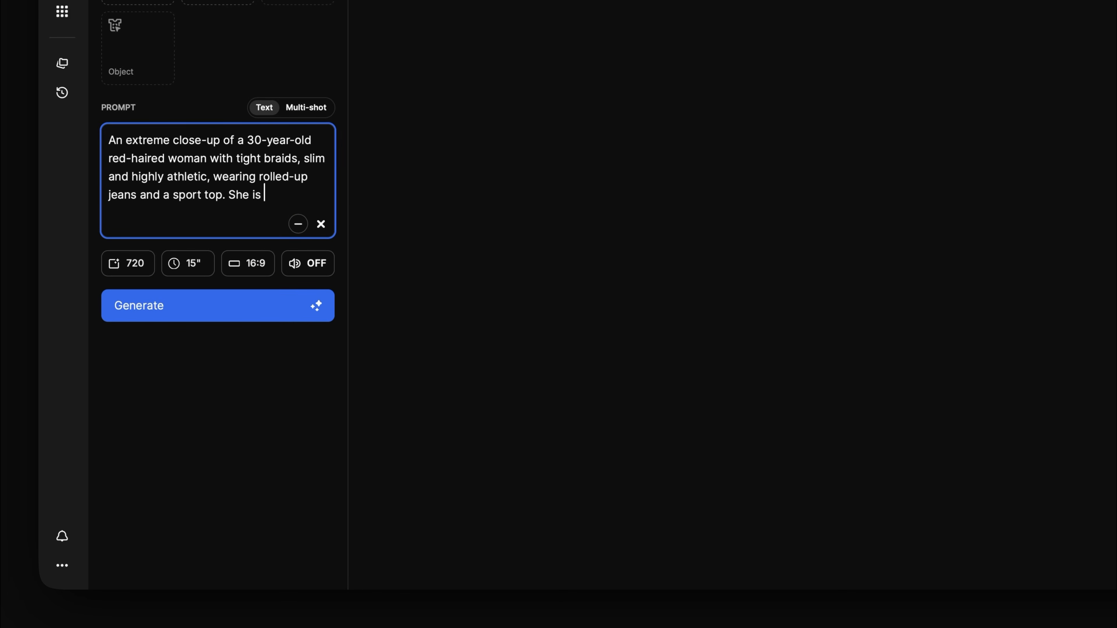
pyautogui.write('halfway up the vertical wall of El Capitan in Yosemite during golden hour sunrise, warm orange light illuminating the gr')
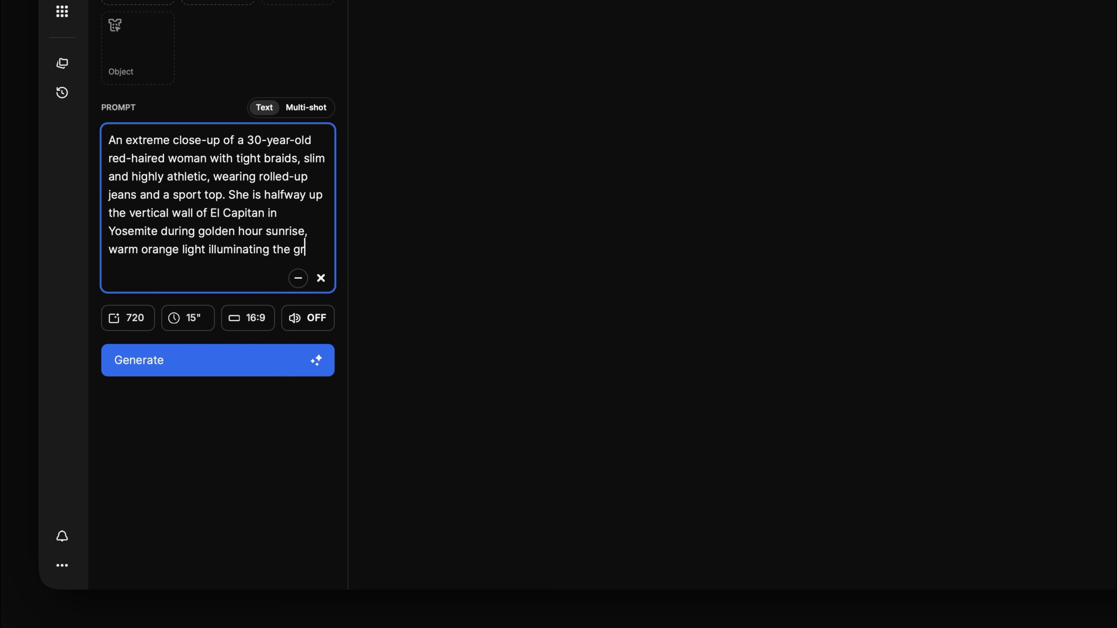
pyautogui.write('anite surface and her skin. Her face shows intense physical effort as she clings to the rock. The camera rapidly tilts a')
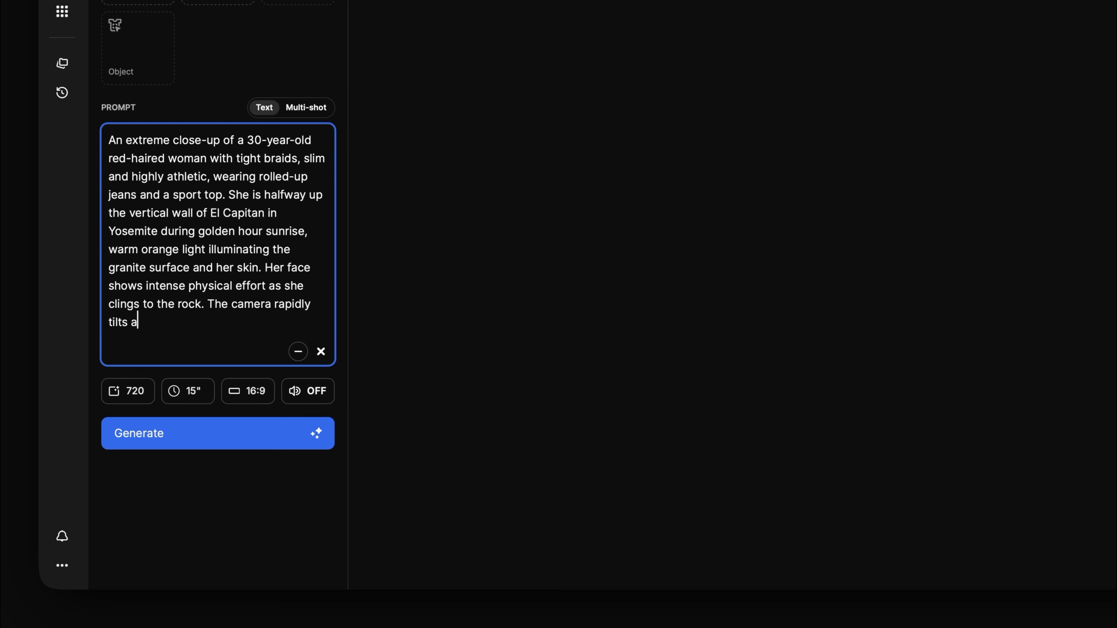
pyautogui.write('nd drops to a tight close-up of her chalk-covered hand gripping a small rock edge, then pulls back in a fast drone-like movement revealing her suspen')
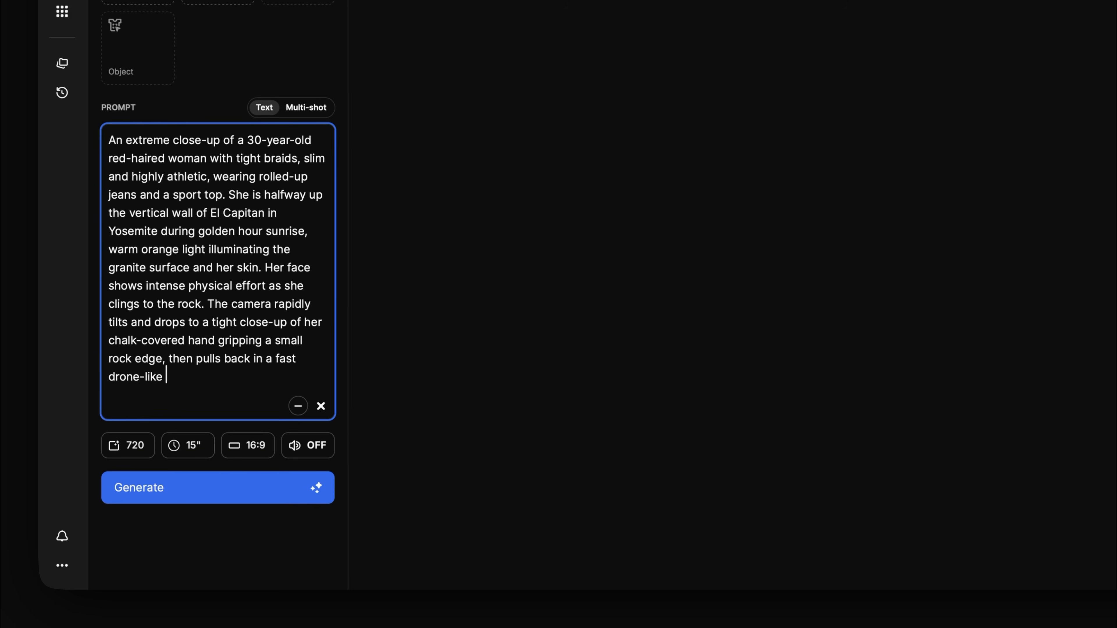
pyautogui.write('ded high above the valley with a wide view of the landscape. Fine')
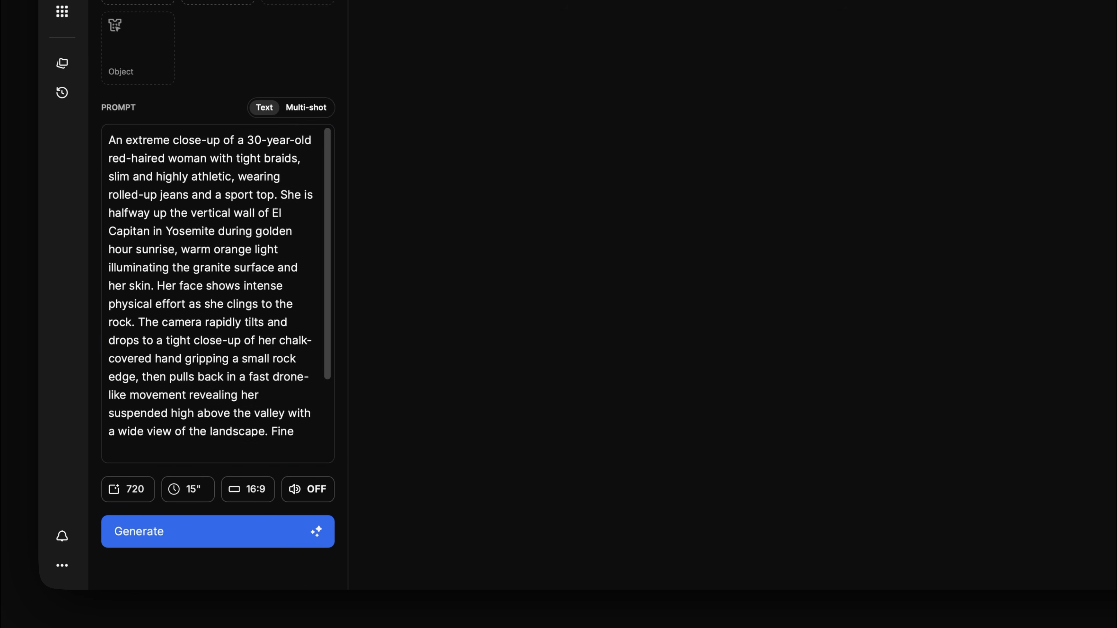
# Highlight the prompt's framing, subject, setting and action passages one after another.
pyautogui.moveTo(108, 140); pyautogui.dragTo(220, 140)
pyautogui.moveTo(237, 140); pyautogui.dragTo(278, 195)
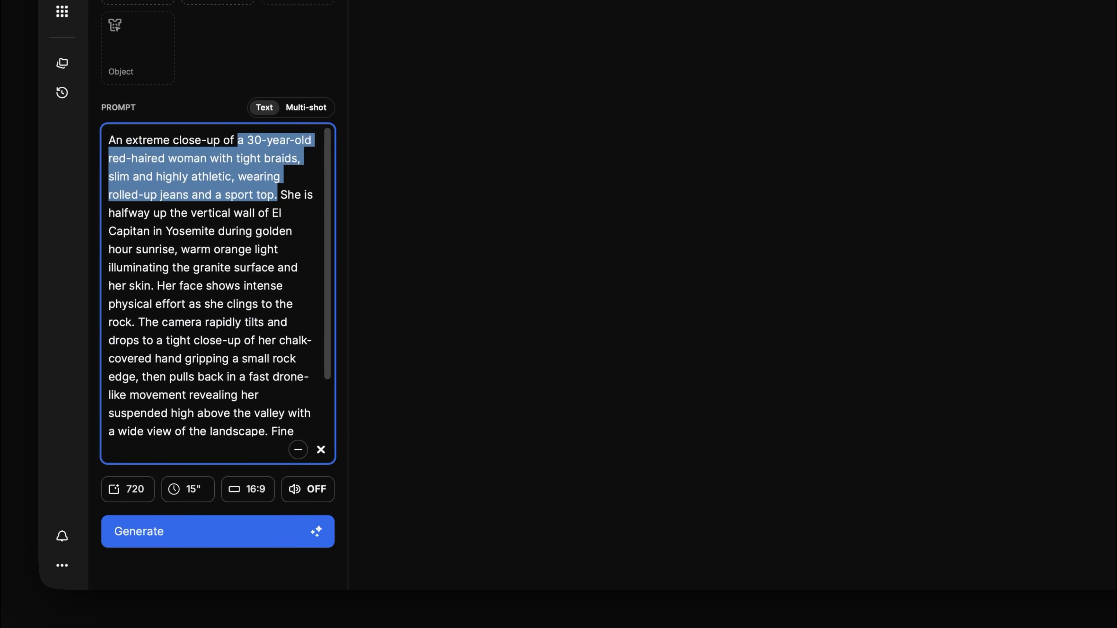
pyautogui.moveTo(281, 195); pyautogui.dragTo(153, 286)
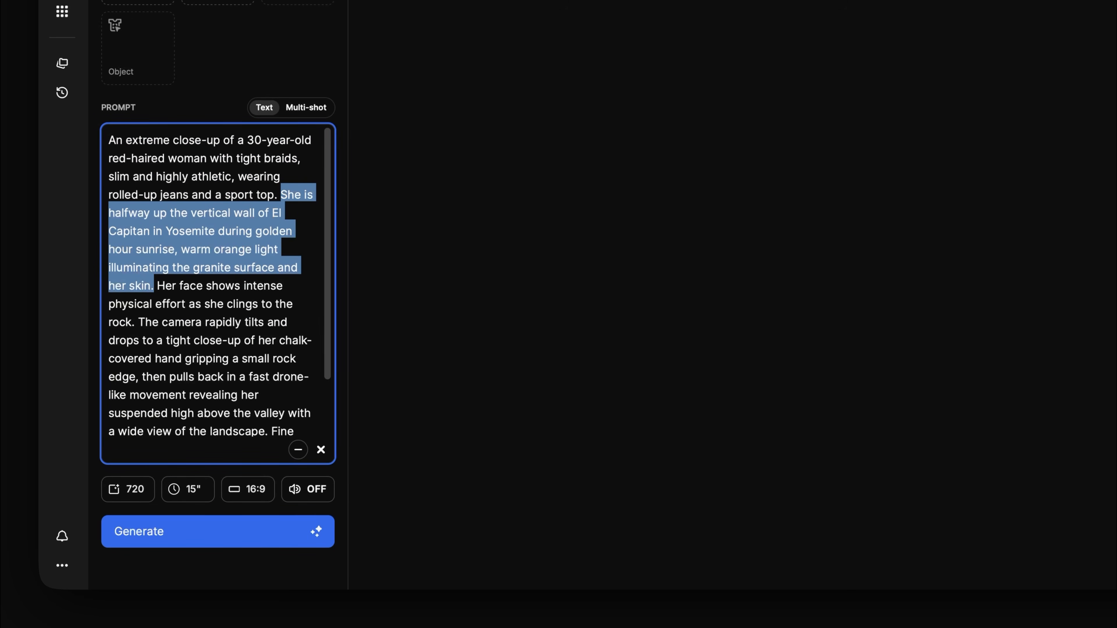
pyautogui.moveTo(157, 286); pyautogui.dragTo(135, 323)
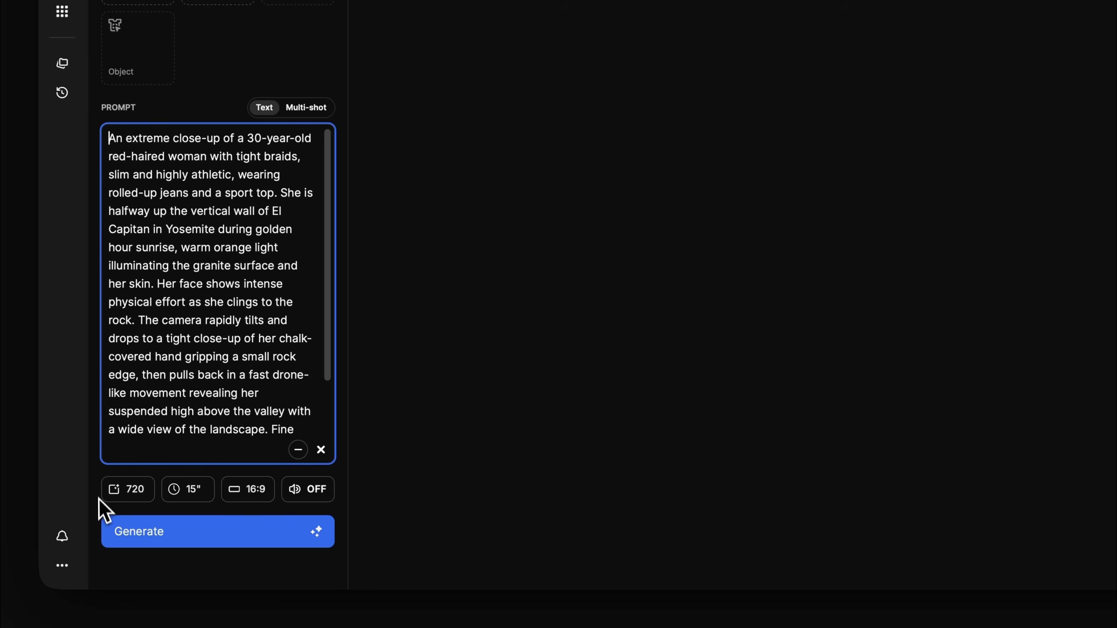
# Set the video resolution to 1080, and switch the sound on and back off.
pyautogui.click(126, 497)
pyautogui.click(125, 550)
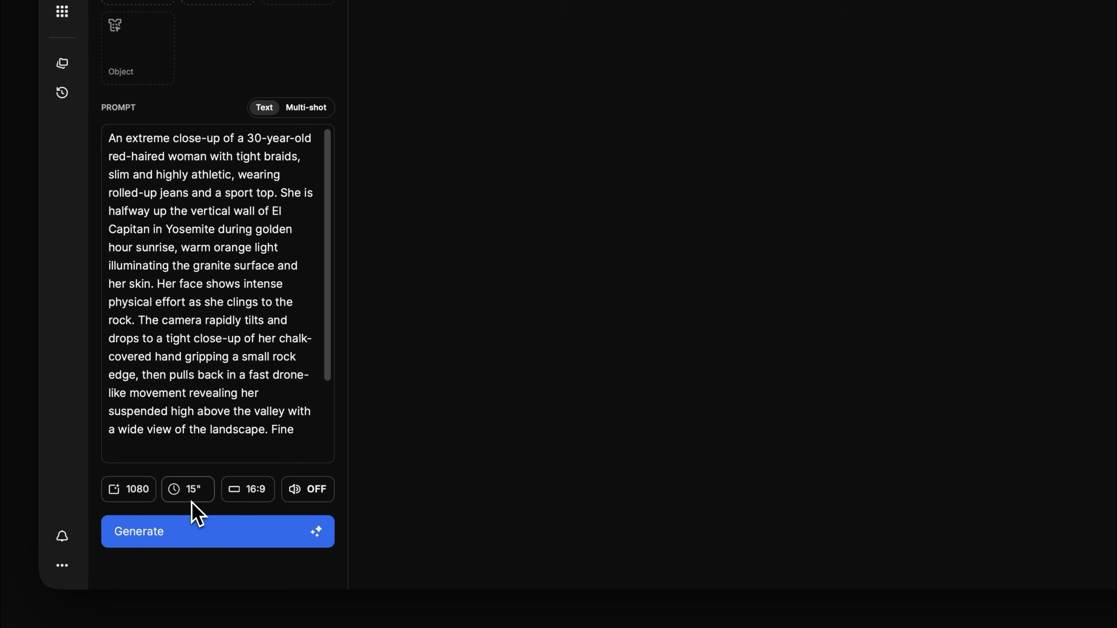
pyautogui.click(314, 501)
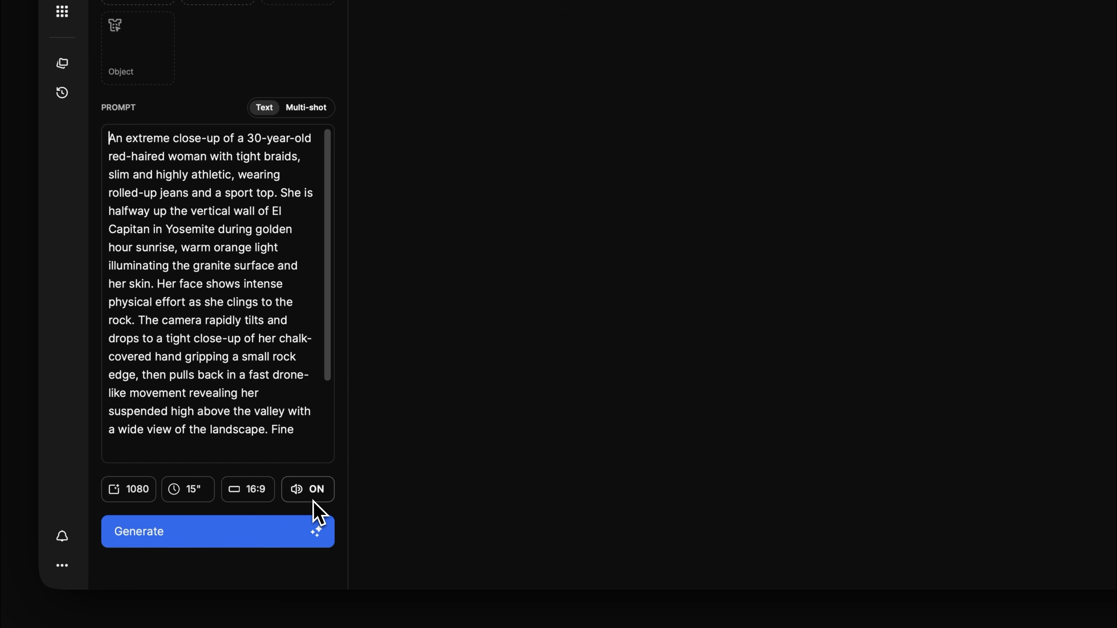
pyautogui.click(314, 500)
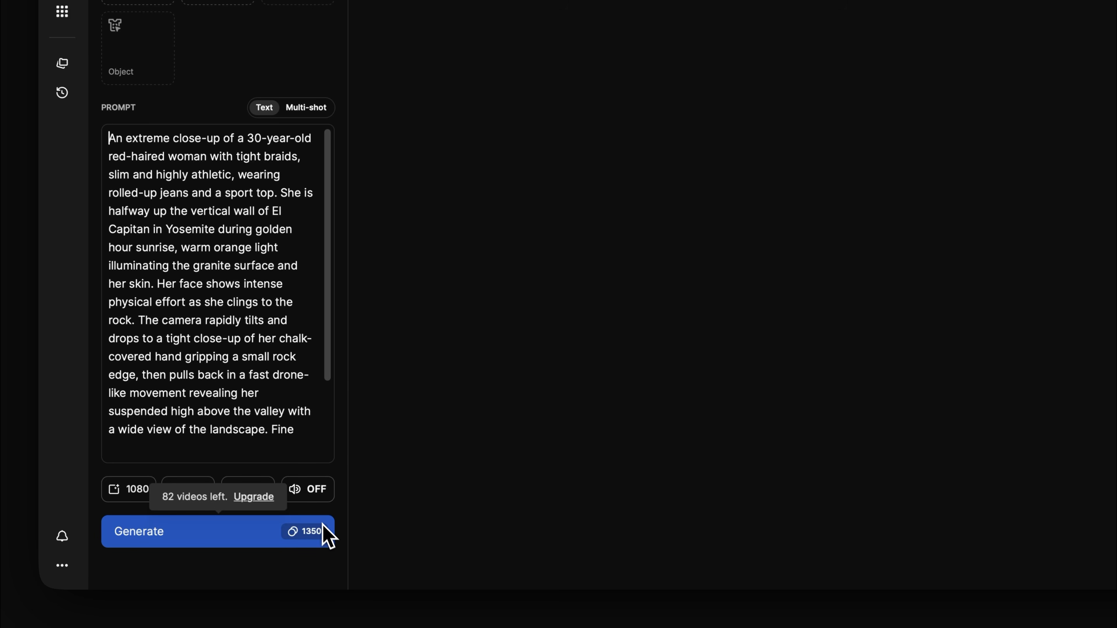
# Generate the climber video and open the result for playback.
pyautogui.click(329, 540)
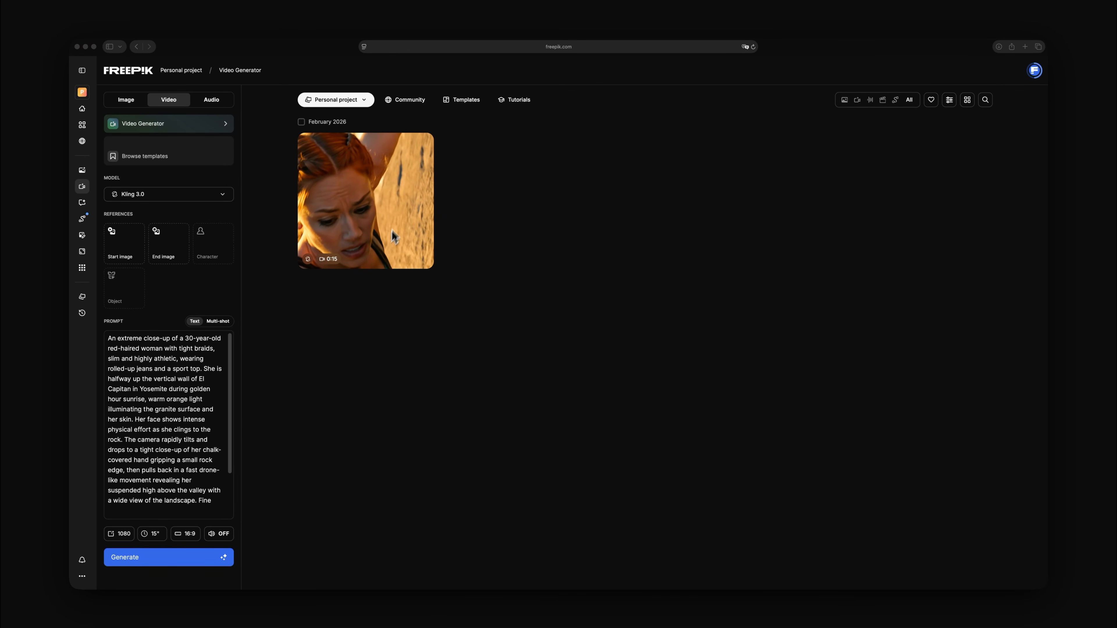
pyautogui.click(392, 236)
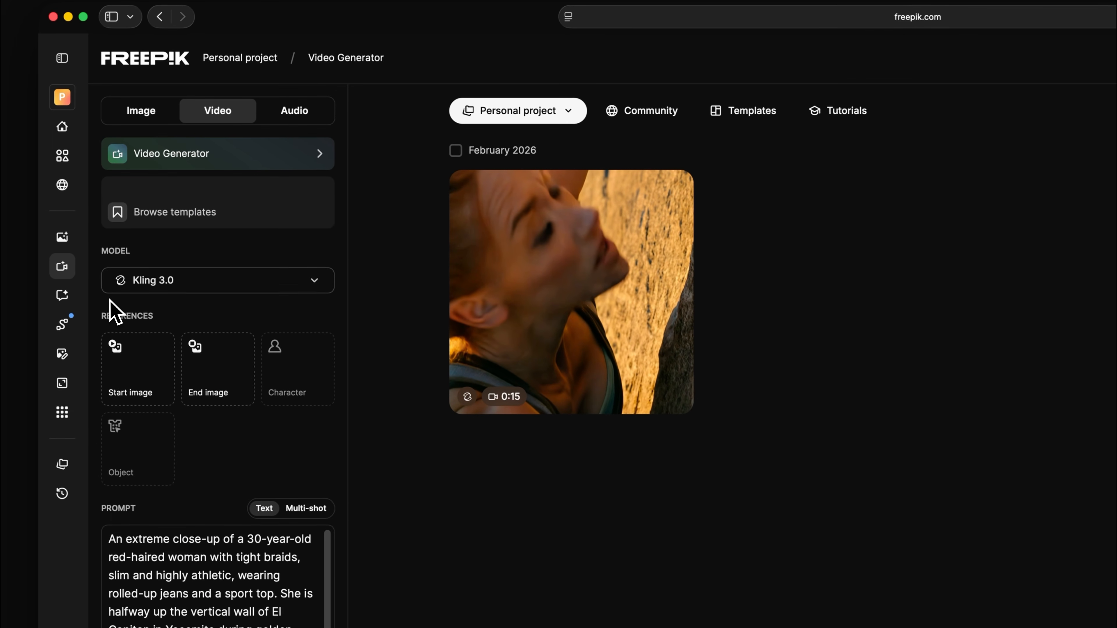
# Upload IMG Reference.png from the Downloads folder, previewing it first, and use it as the start image.
pyautogui.click(142, 375)
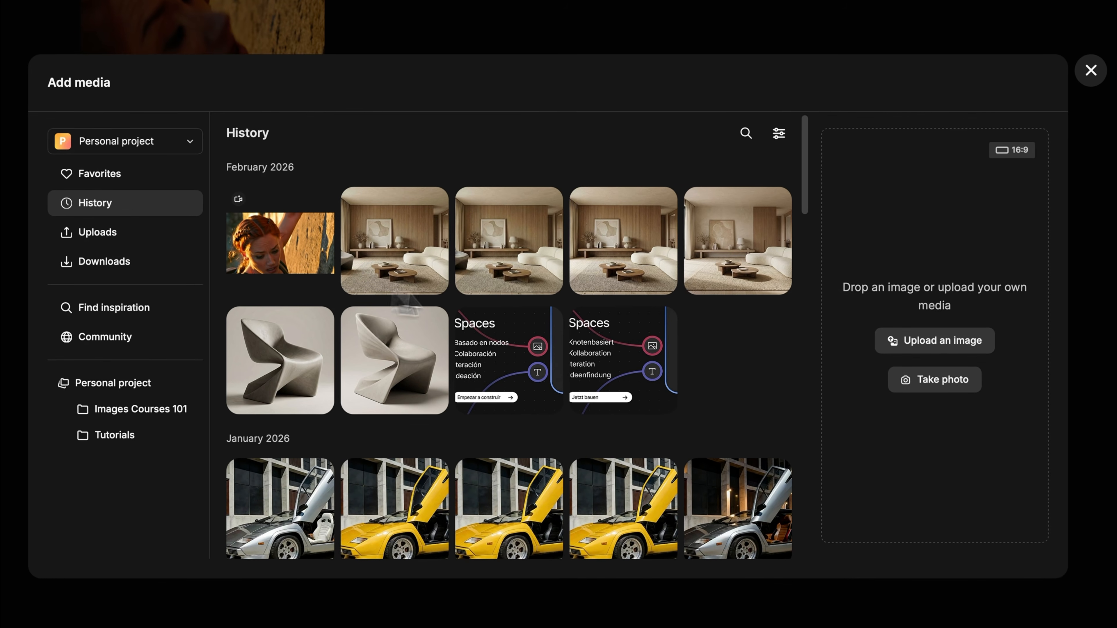
pyautogui.click(915, 344)
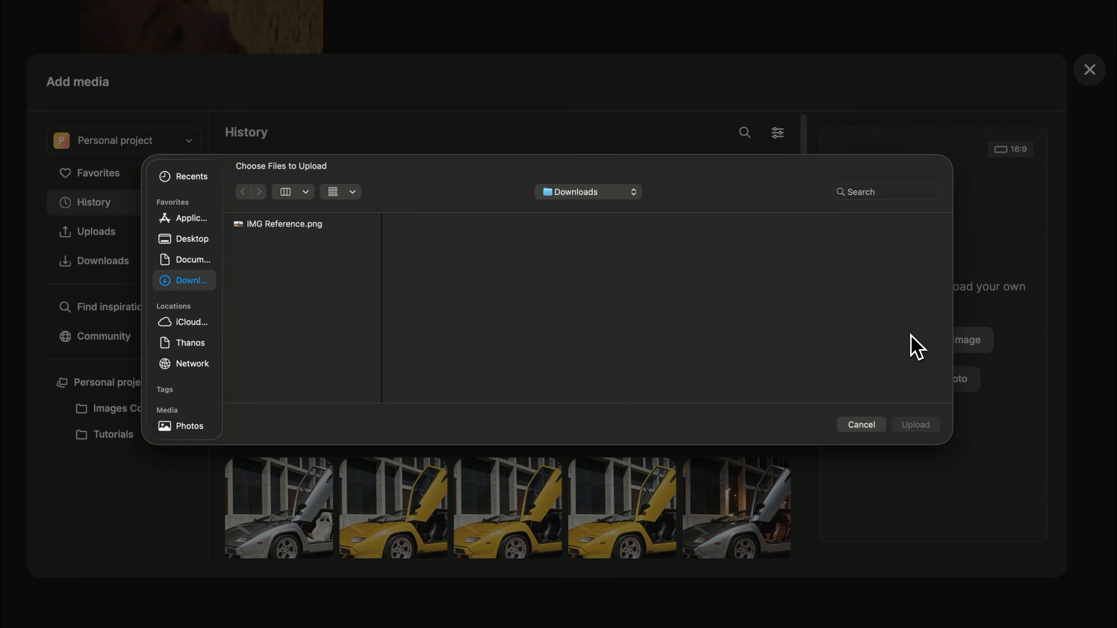
pyautogui.click(295, 227)
pyautogui.press('space')
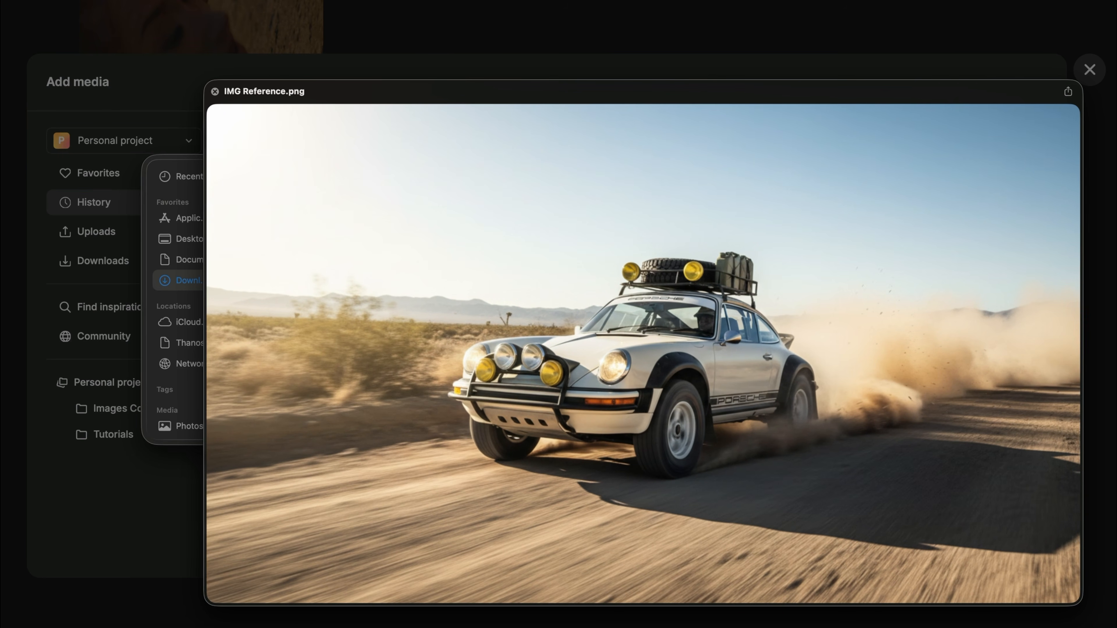
pyautogui.press('space')
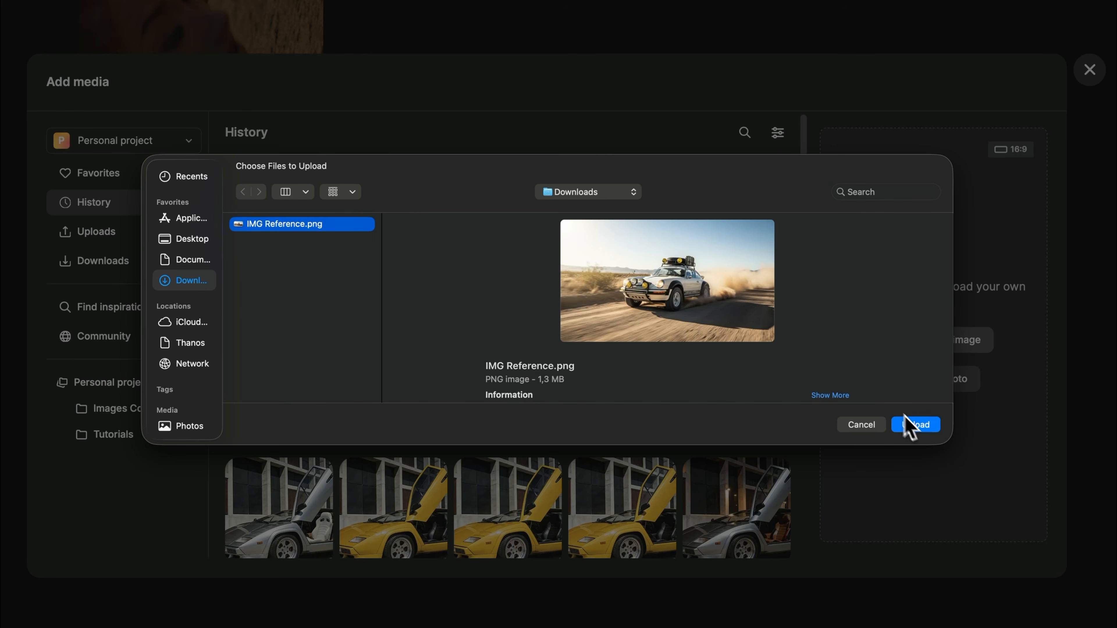
pyautogui.click(913, 424)
pyautogui.click(942, 553)
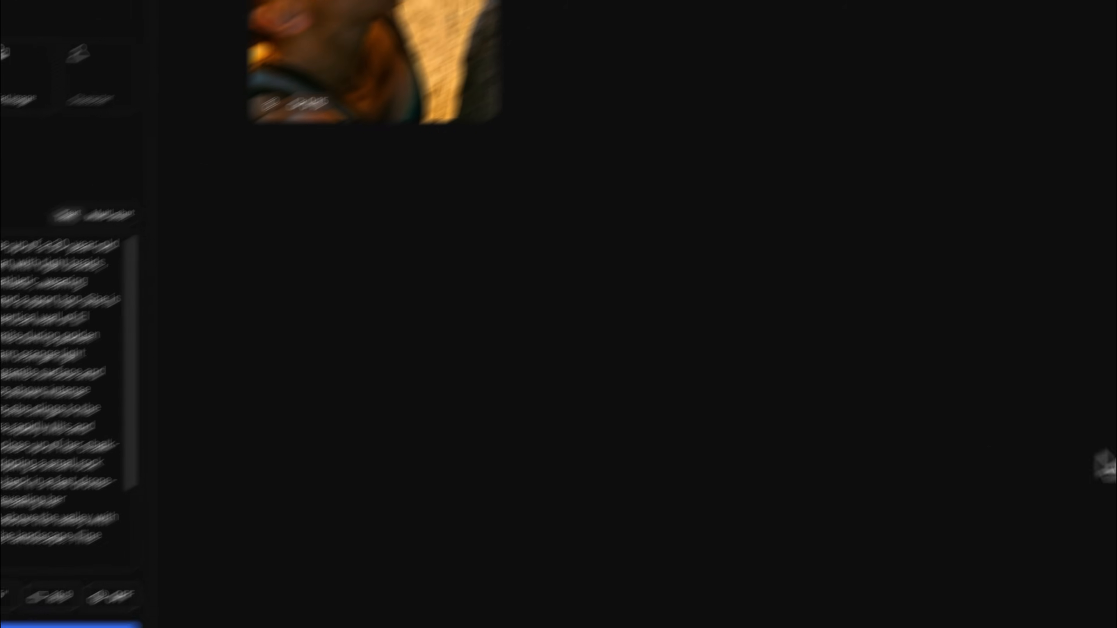
# Replace the prompt with a car racing through the desert, covering a side-profile tracking shot, windshield zoom-in, macro wheel close-up and fast upward crane movement.
pyautogui.click(304, 462)
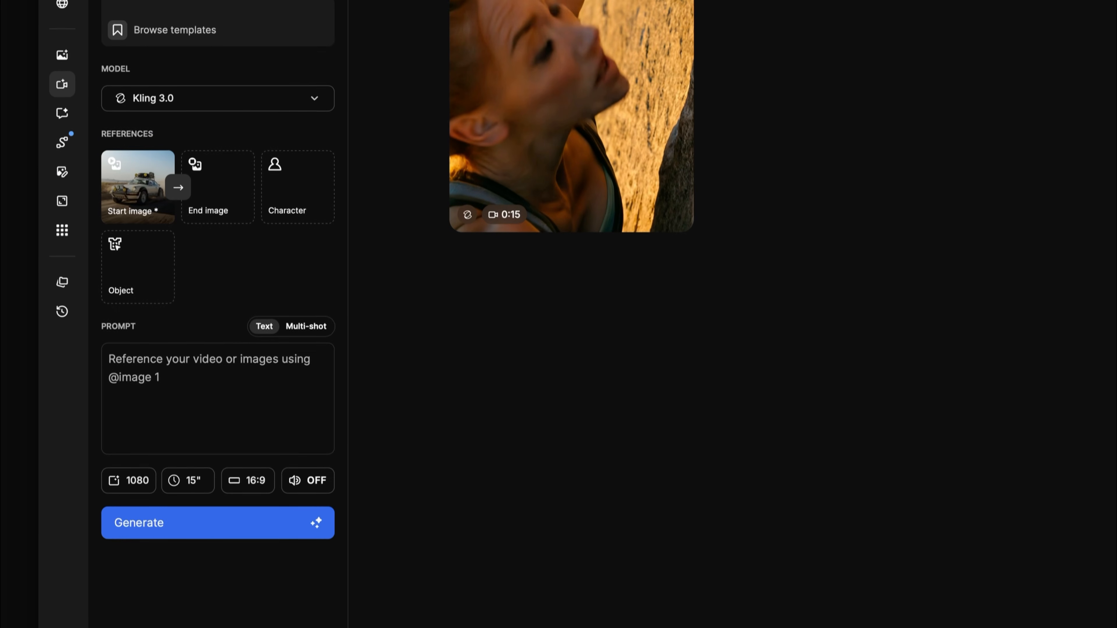
pyautogui.click(119, 367)
pyautogui.write('A car racing')
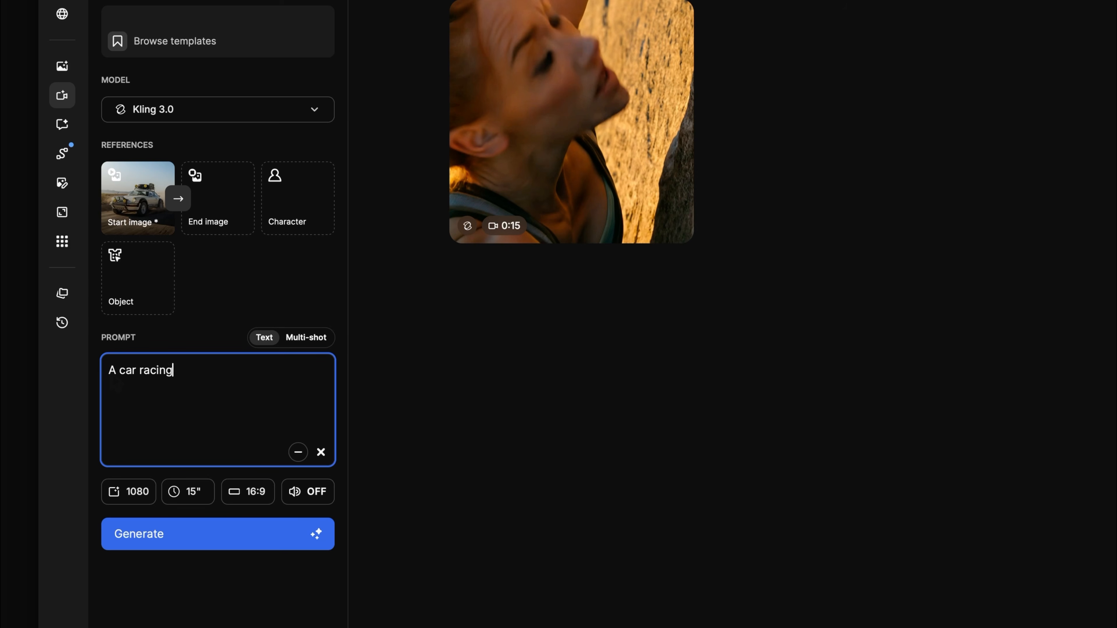
pyautogui.write(' emphasize speed a')
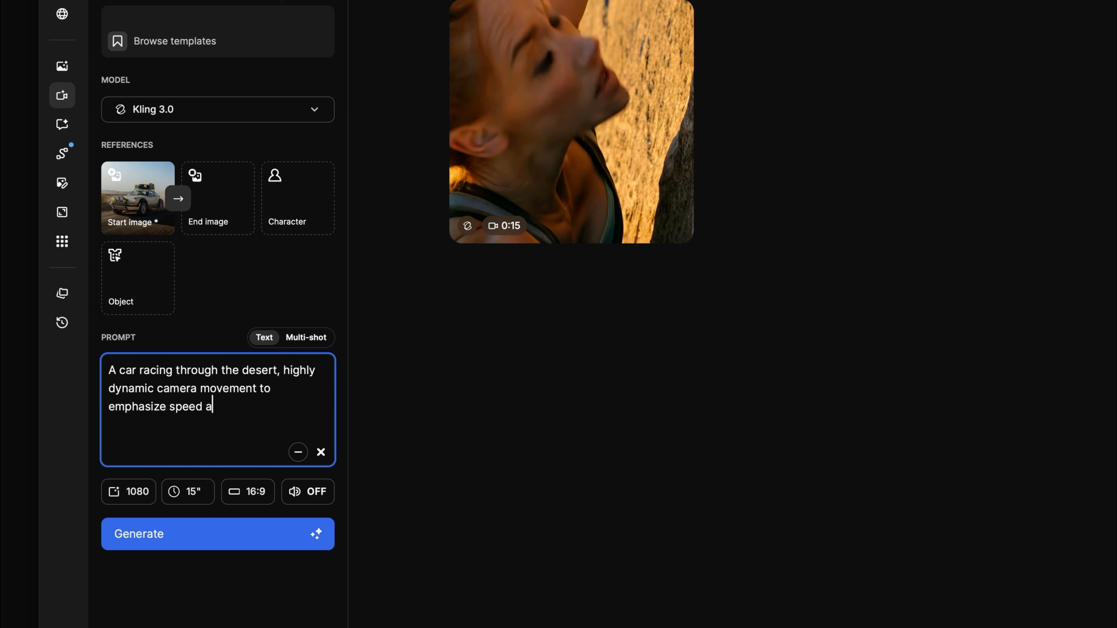
pyautogui.write('nd adrenaline. The camera begins in a wide side-profile tracking shot, m')
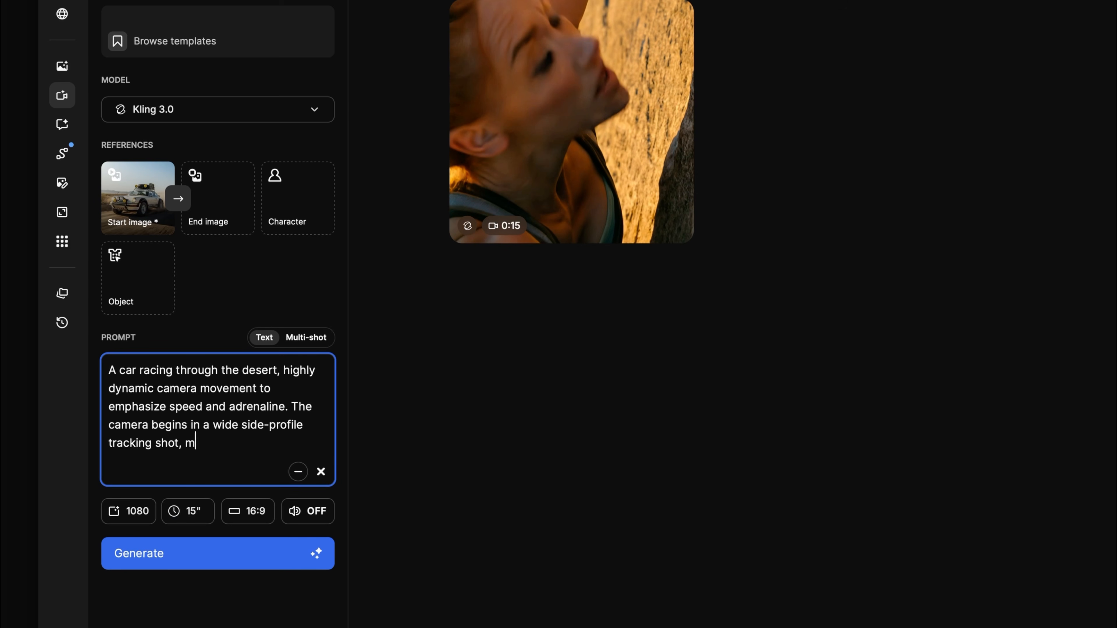
pyautogui.write('oving aggressively parallel as dust explodes behind. Without cutting, it rapidly accelerates forward into a front-facing posi')
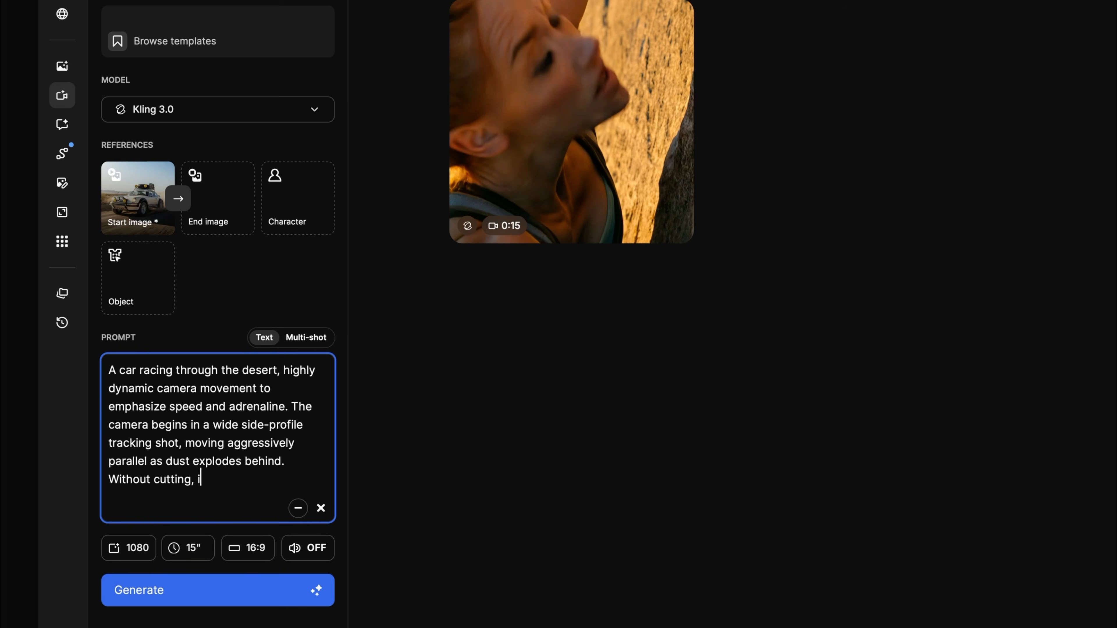
pyautogui.write('tion and performs ')
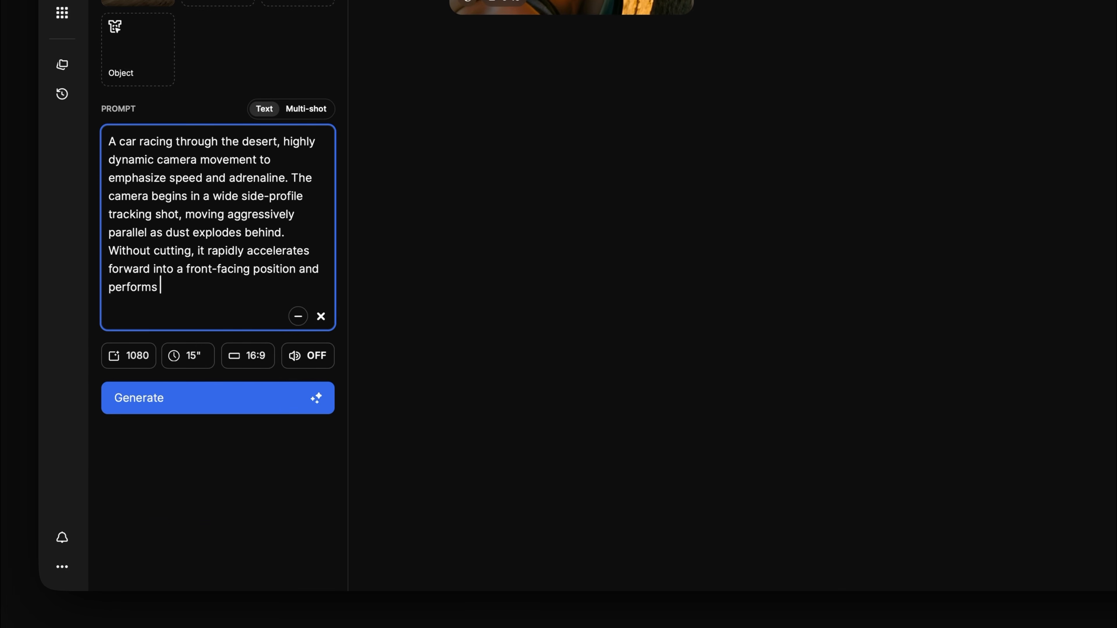
pyautogui.write('a fast zoom-in to the windshield, revealing the driver’s intense express')
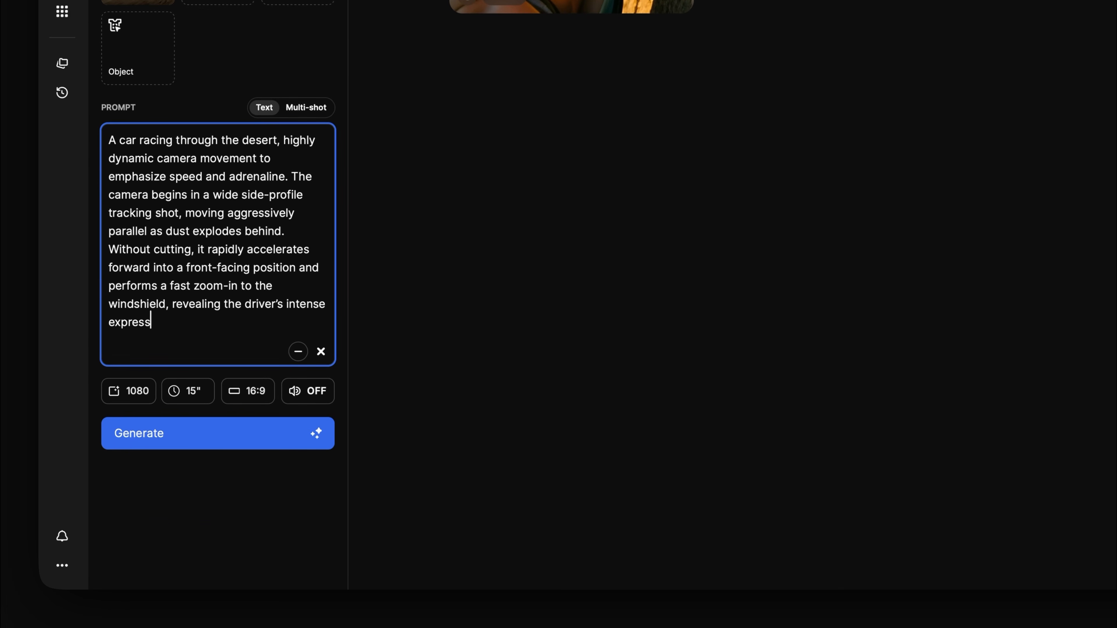
pyautogui.write('ion as the background streaks with motion blur. In one sharp whip moveme')
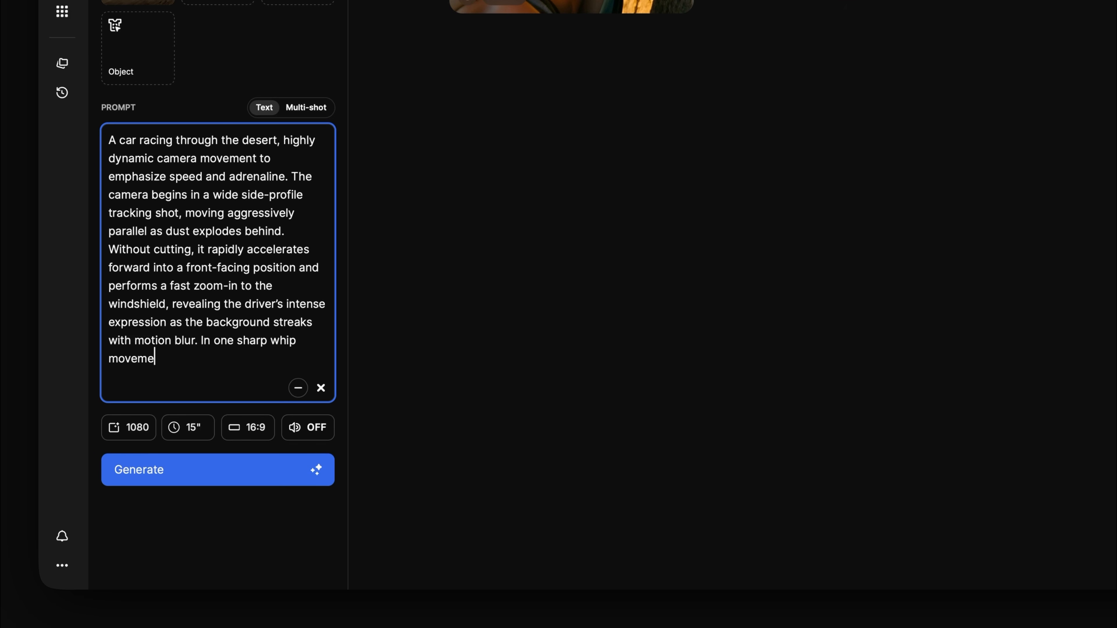
pyautogui.write('nt, the camera drops into an extreme macro close-up of the spinning whee')
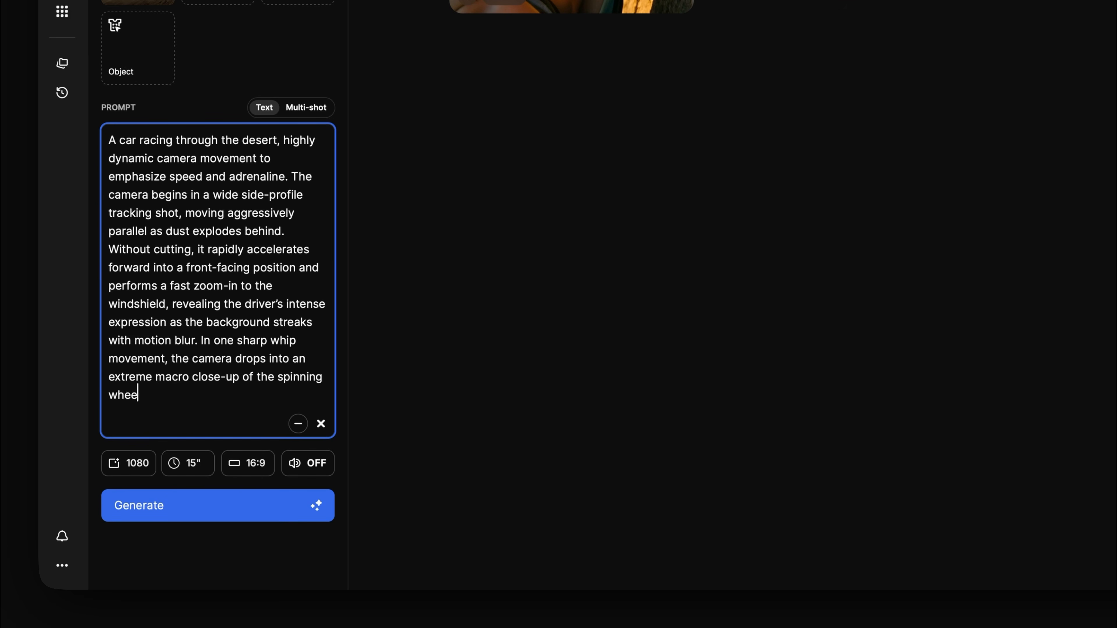
pyautogui.write('l, capturing sand and stones spraying backward. The camera then surges upward into the sky in a fast crane movement.')
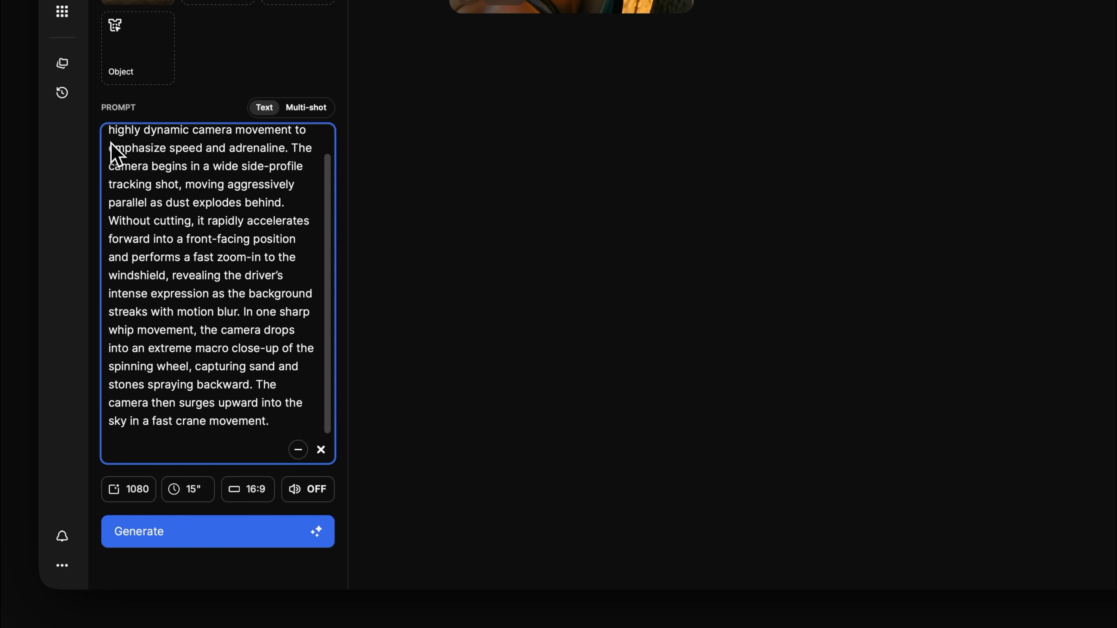
pyautogui.scroll(2, 110, 136)
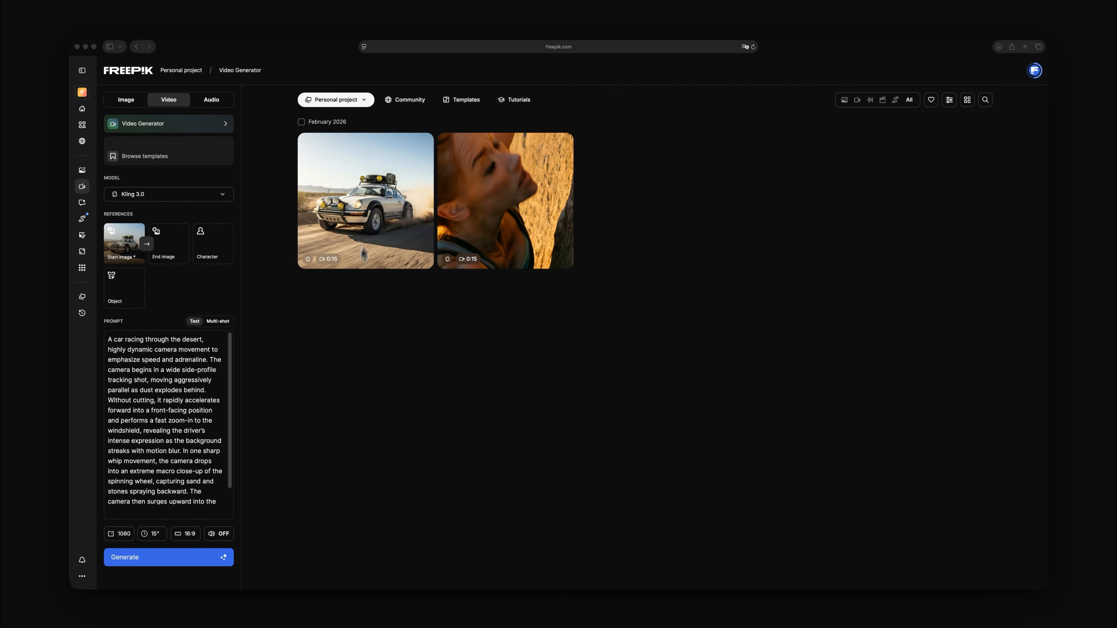
# Open the generated desert car video for playback.
pyautogui.click(380, 215)
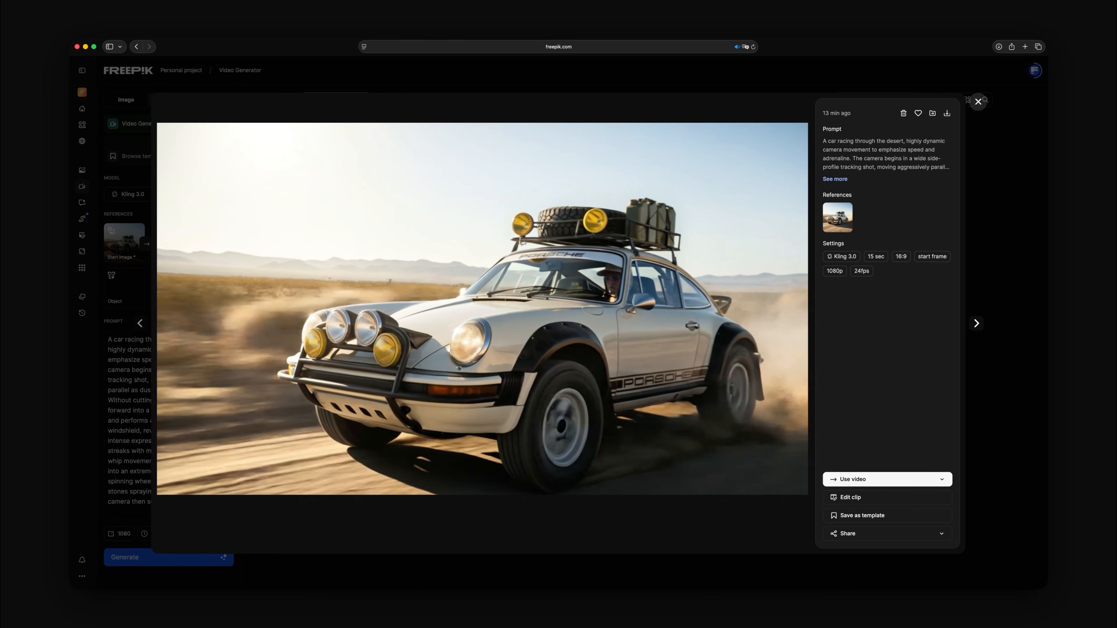